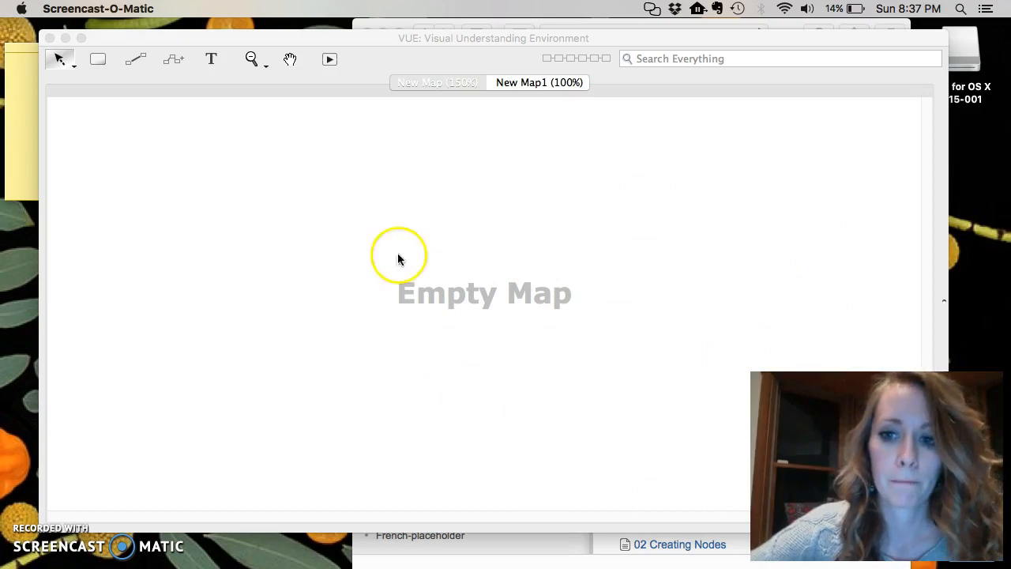
Create a node labelled "Animals of the Rainforest" in the middle of the map.
click(175, 63)
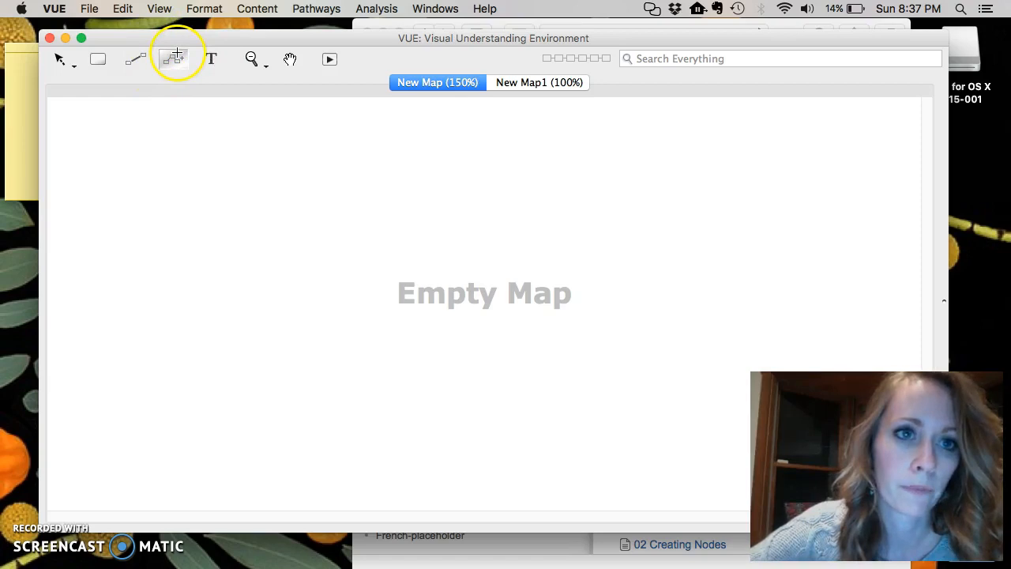
click(494, 304)
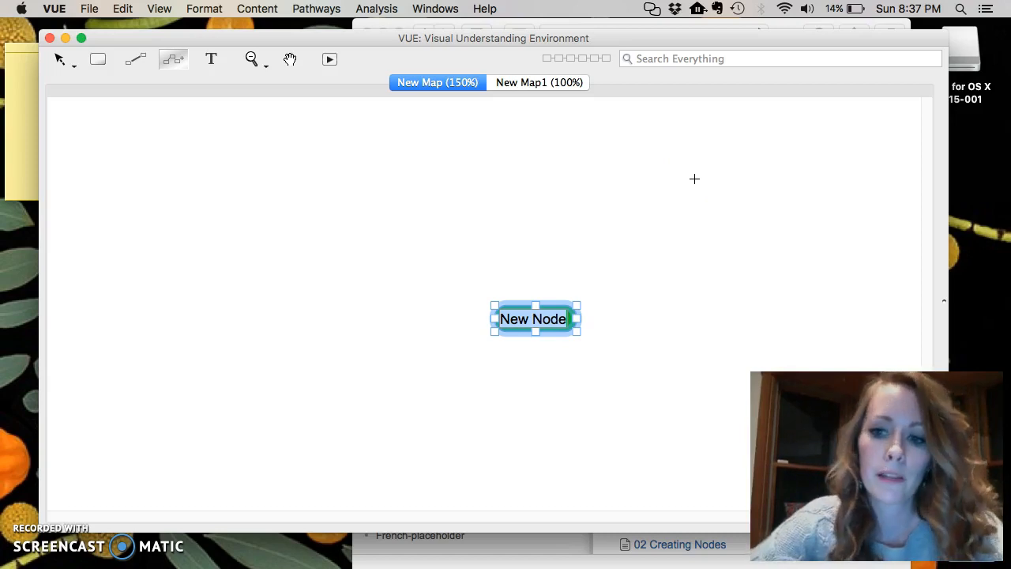
text(Animals of th)
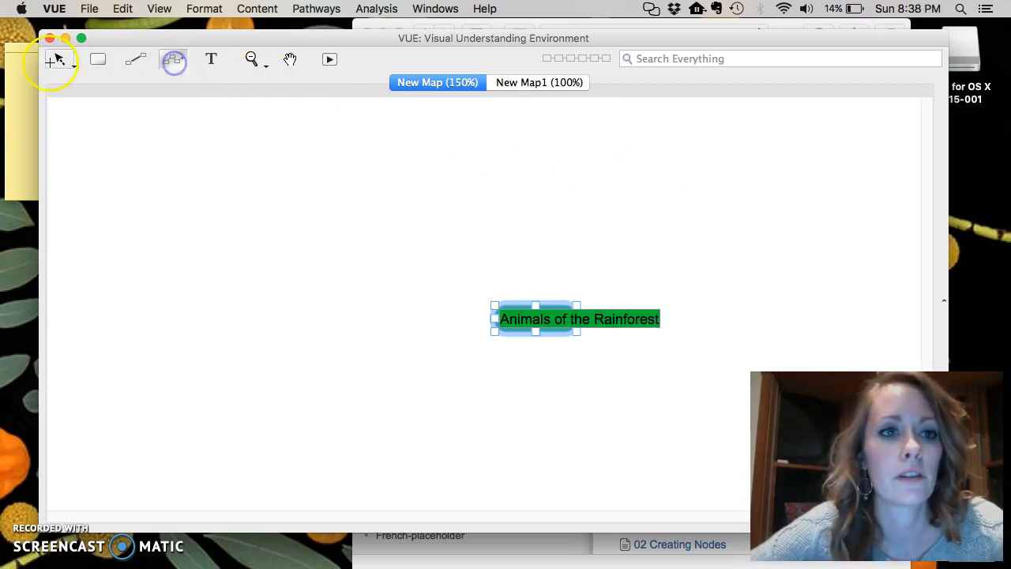
Enlarge the "Animals of the Rainforest" node by resizing it from its corners.
click(59, 60)
click(60, 86)
drag(494, 304, 416, 274)
mouse_move(567, 306)
mouse_down()
mouse_move(498, 323)
mouse_move(561, 313)
mouse_up()
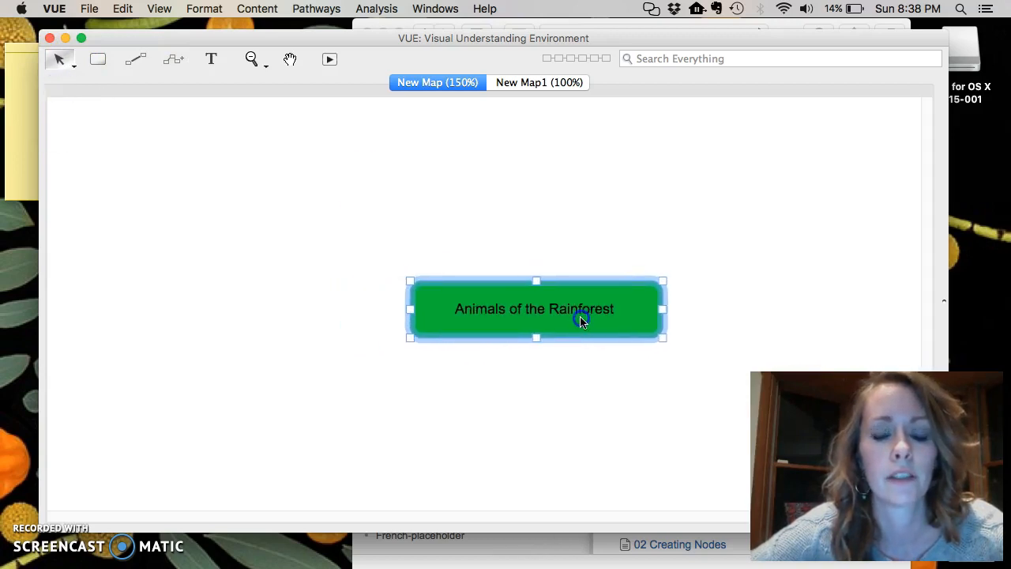
Create two linked new nodes above-left of the central node and move the second one up to the right.
click(174, 60)
click(260, 206)
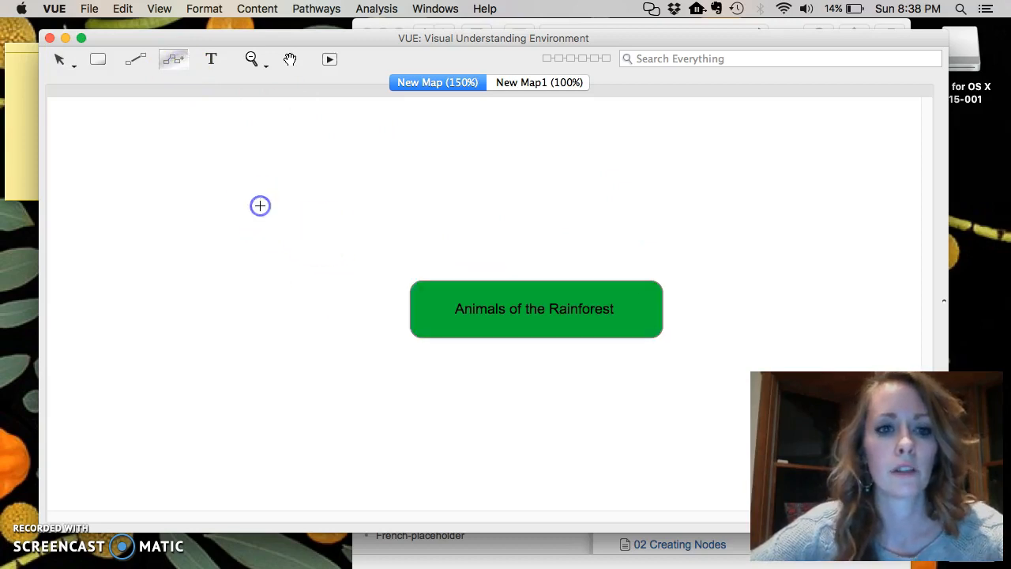
drag(268, 202, 354, 221)
double_click(354, 221)
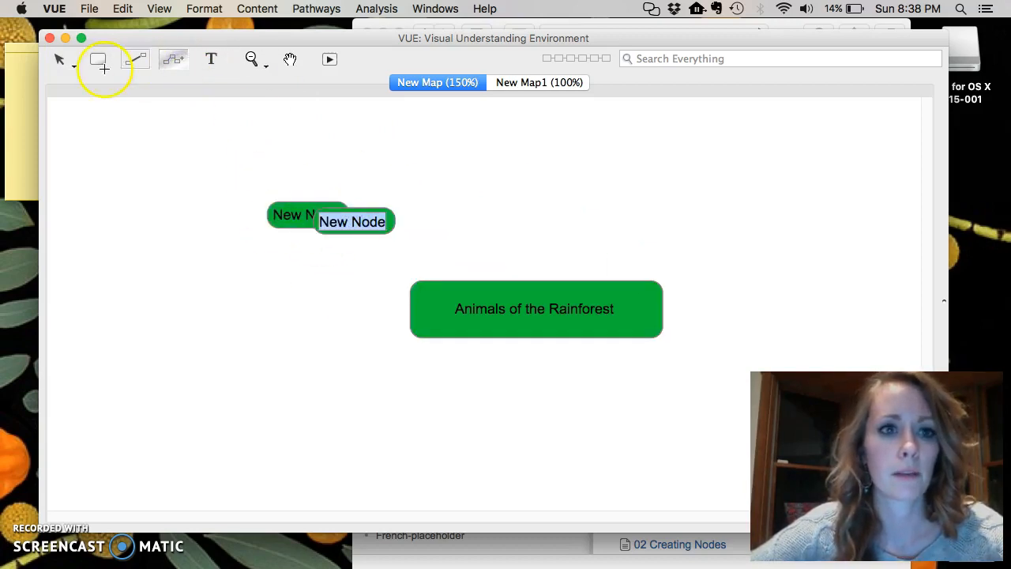
click(61, 60)
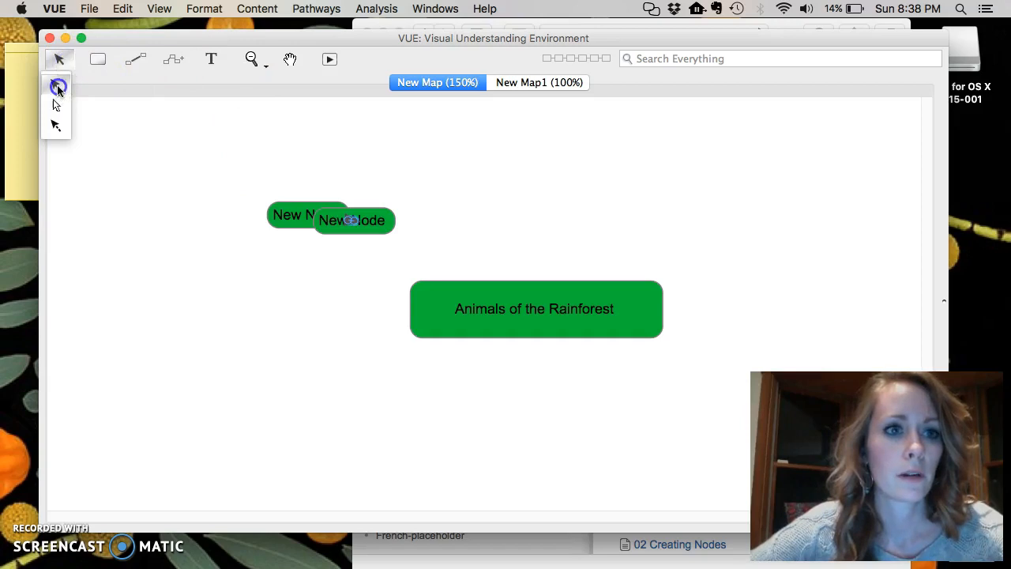
click(57, 88)
drag(354, 219, 531, 180)
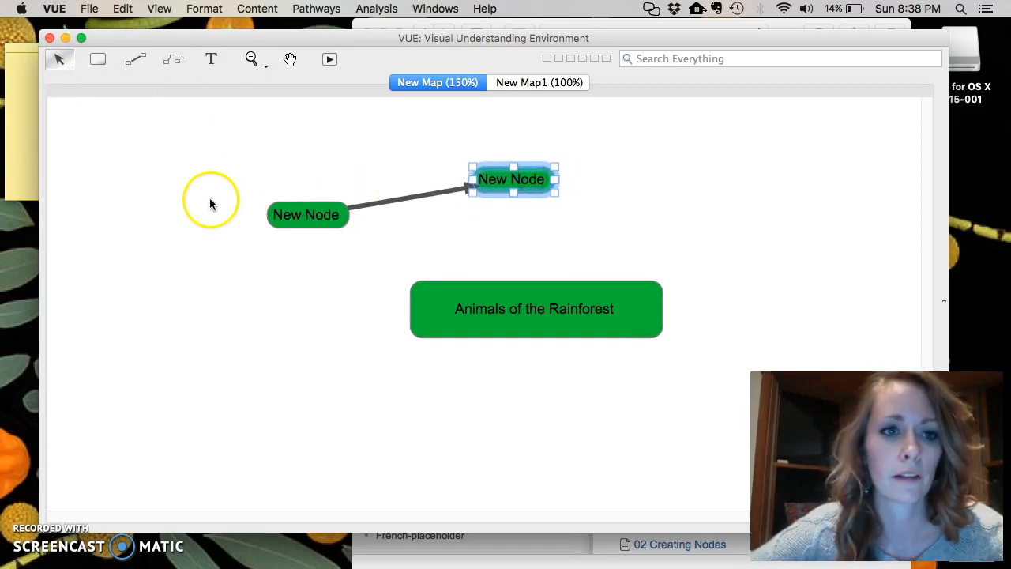
Rename the left new node "Cats".
click(328, 220)
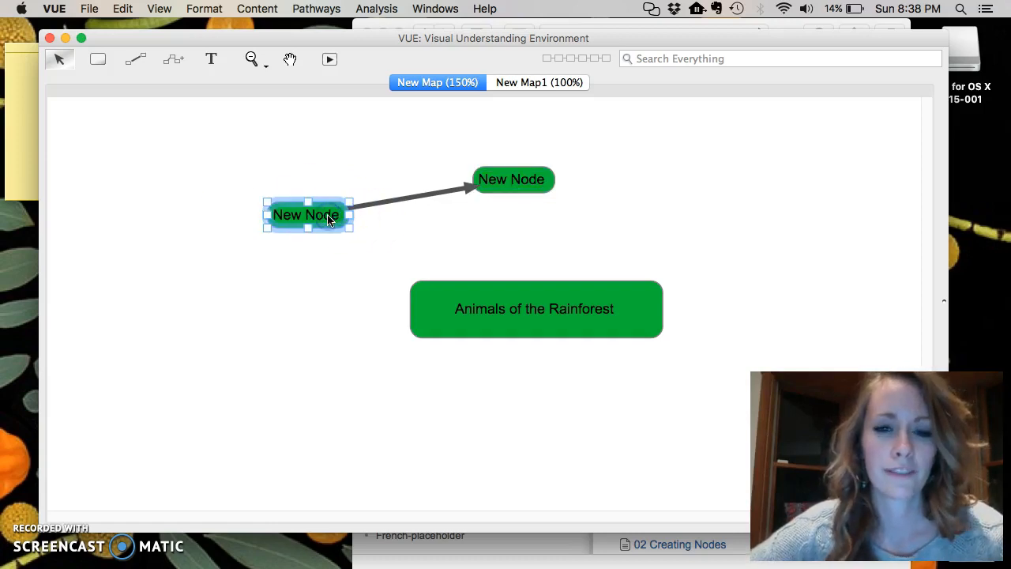
double_click(329, 219)
text(Cats)
Rename the right new node "Reptiles".
click(505, 183)
double_click(500, 184)
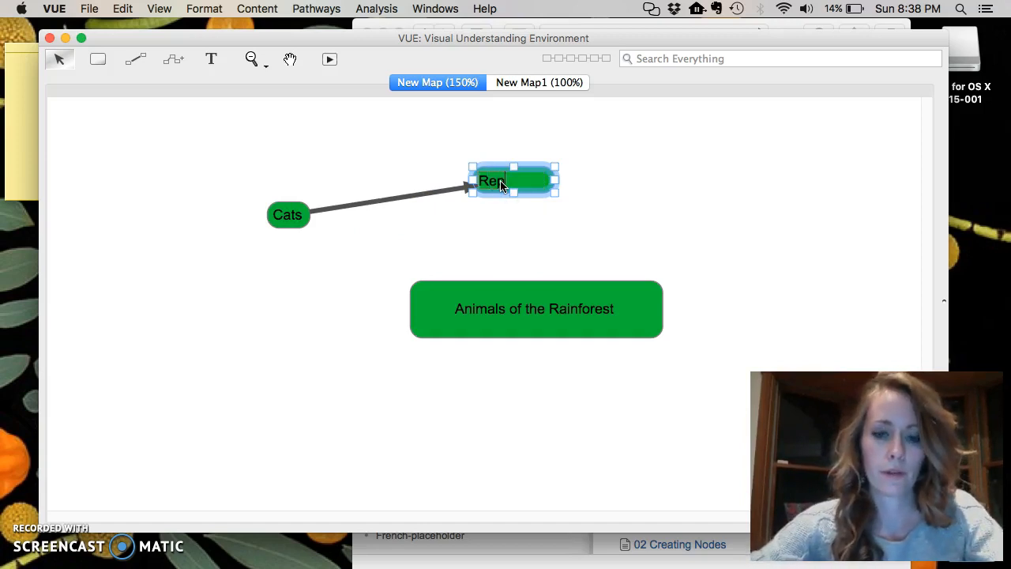
text(Reptiles)
Add a node labelled "birds" below-left of the central node.
click(174, 59)
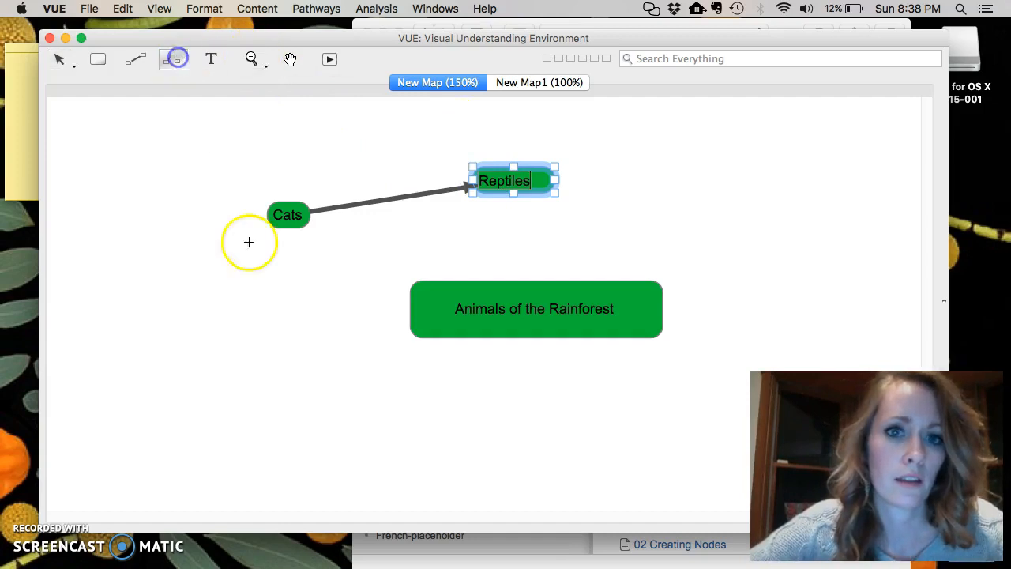
click(256, 357)
text(birds)
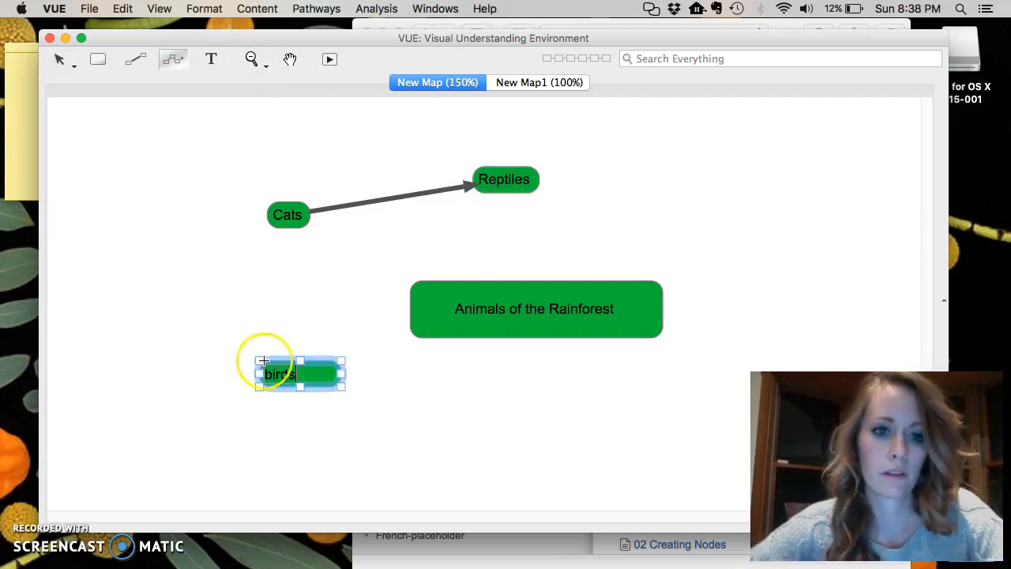
Add a node labelled "primates" below the central node.
click(555, 413)
click(507, 418)
text(pr)
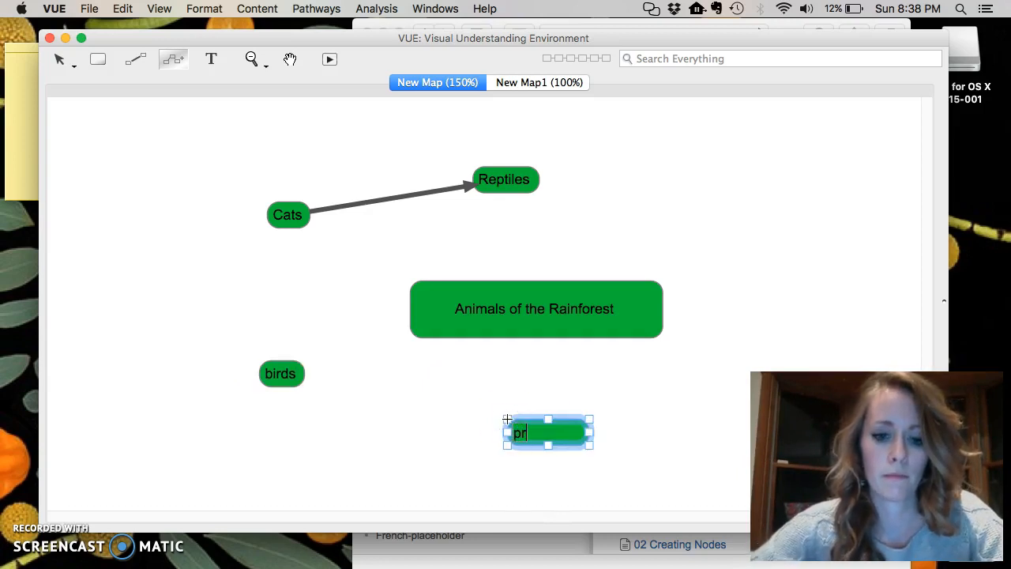
text(imates)
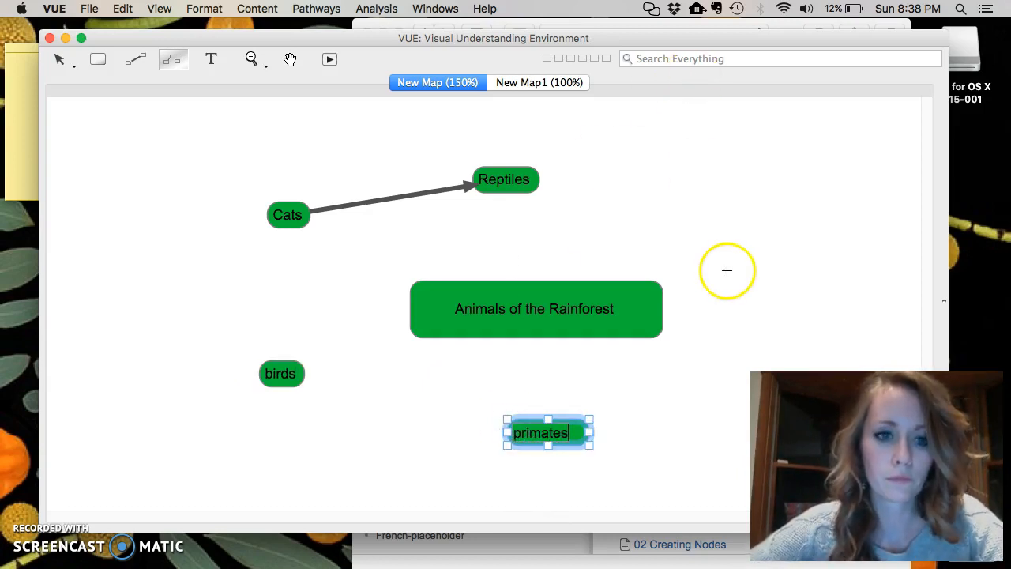
Add a node labelled "insects" to the right of the central node.
click(734, 235)
click(731, 235)
key(BackSpace)
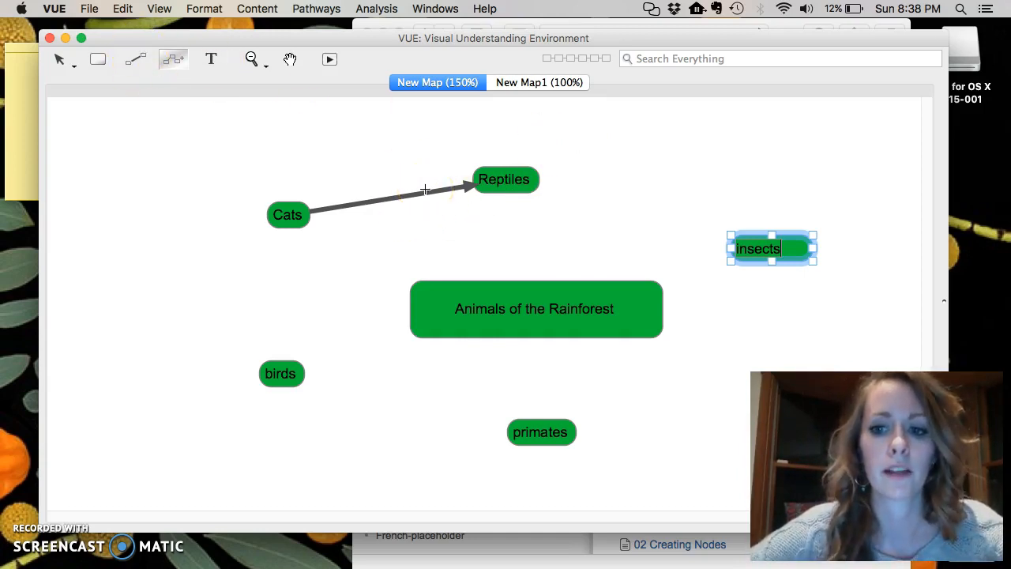
Delete the arrow linking Cats to Reptiles.
click(60, 59)
click(58, 85)
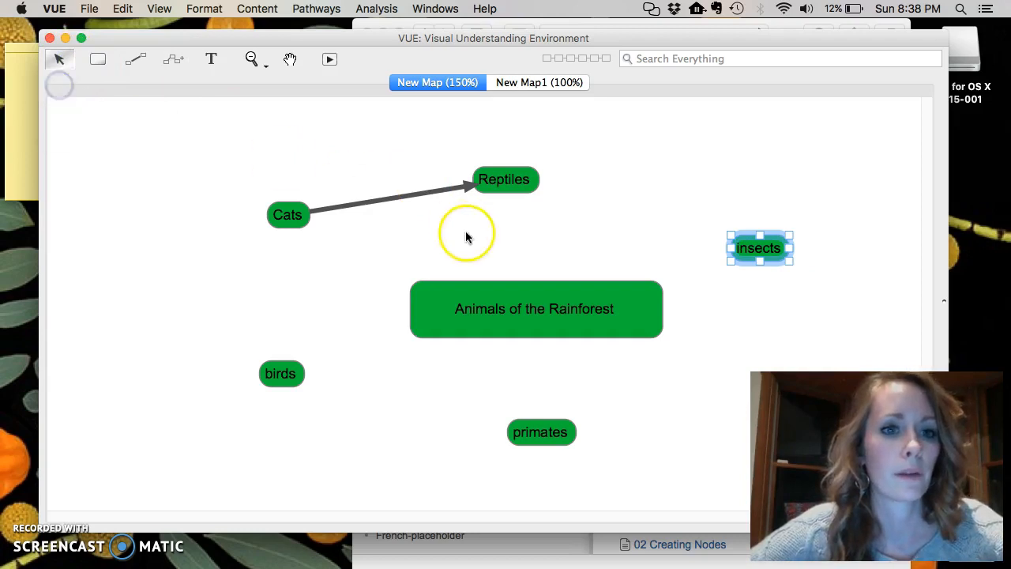
click(377, 202)
key(Delete)
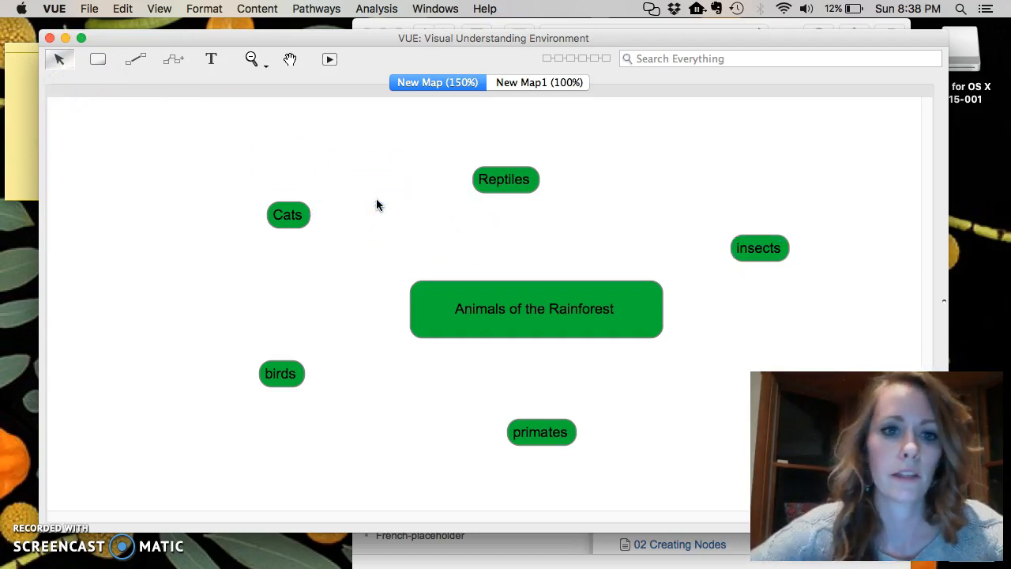
Draw link arrows from the central node to Cats and to Reptiles.
click(140, 62)
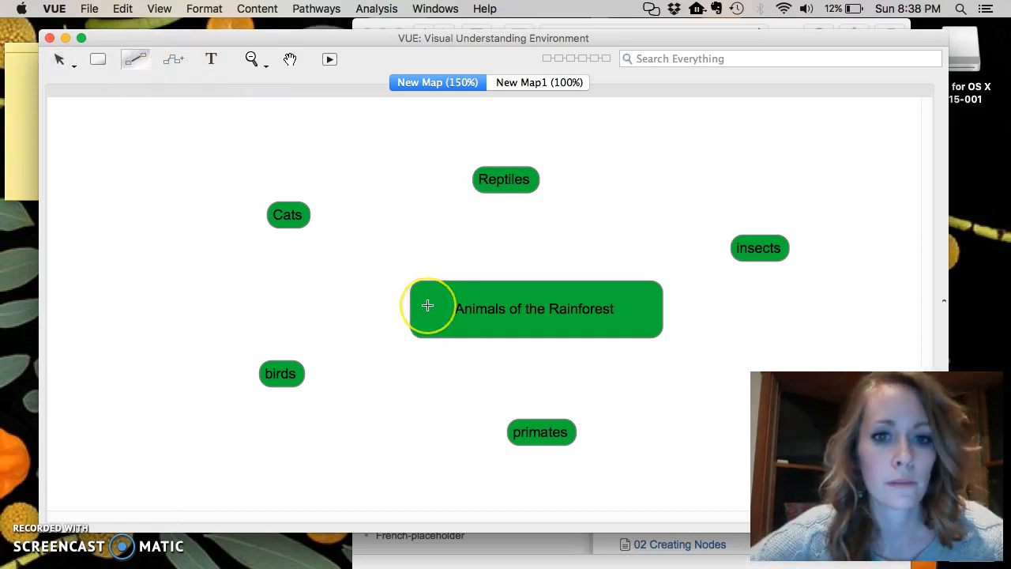
drag(427, 306, 293, 219)
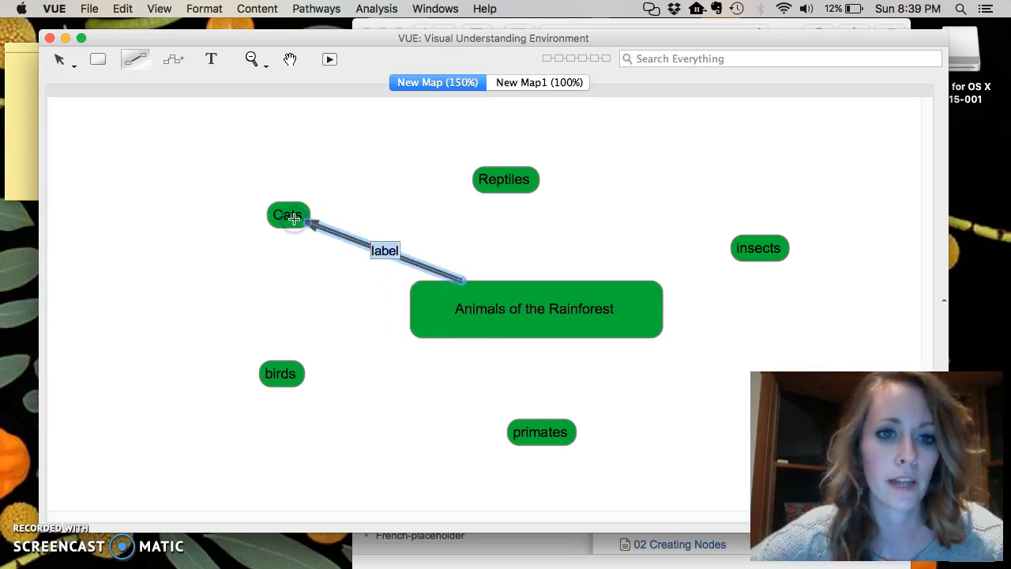
drag(535, 295, 519, 182)
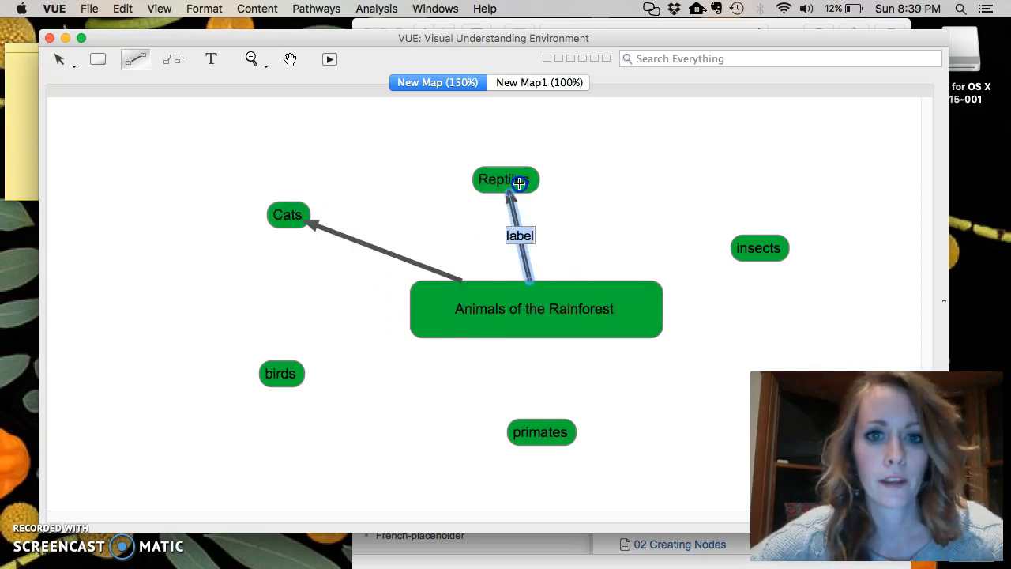
Link the central node to insects, primates and birds, labelling the birds link "how these relate".
drag(645, 295, 754, 249)
drag(571, 295, 543, 432)
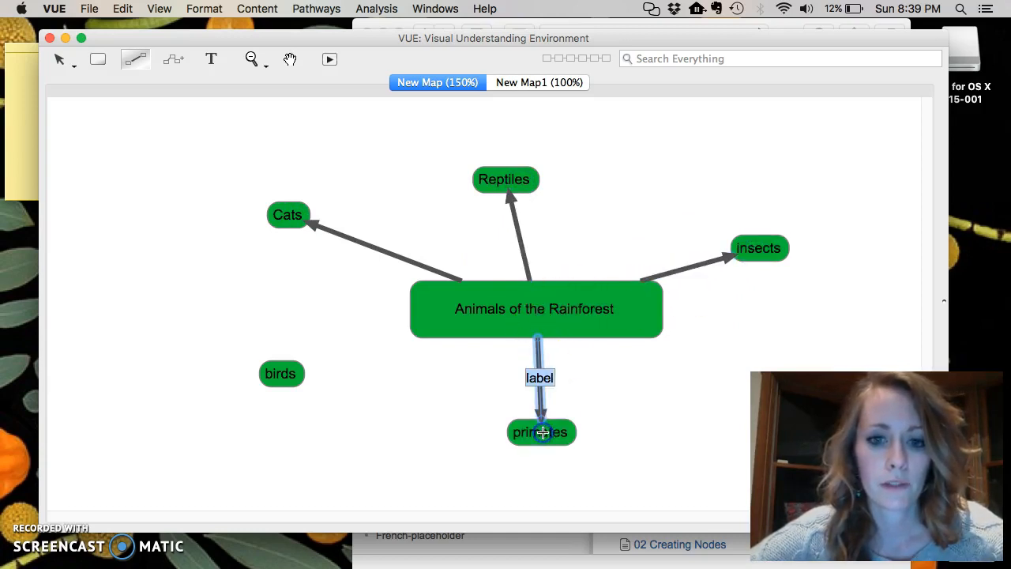
drag(435, 327, 287, 370)
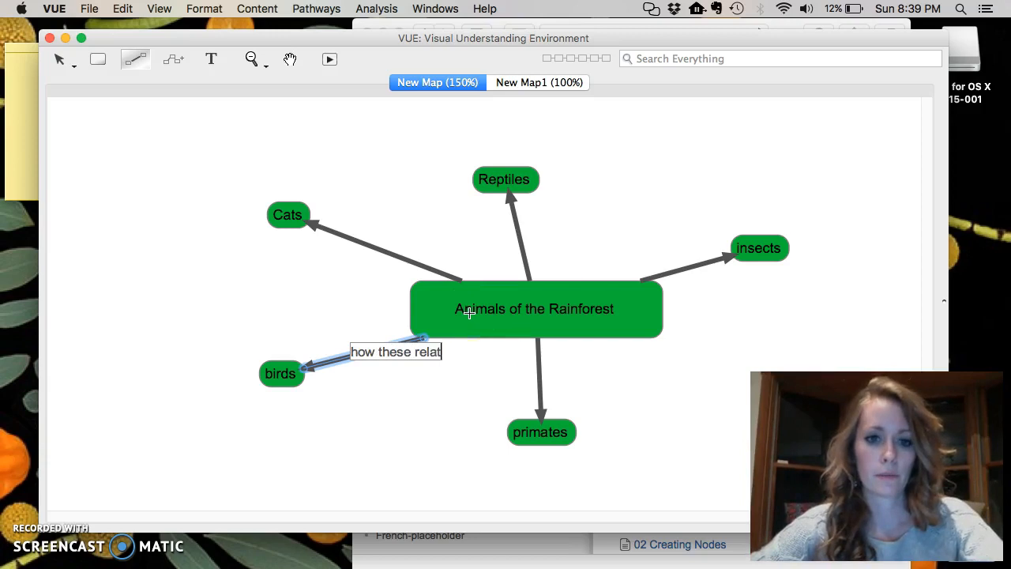
click(59, 60)
click(59, 87)
click(315, 462)
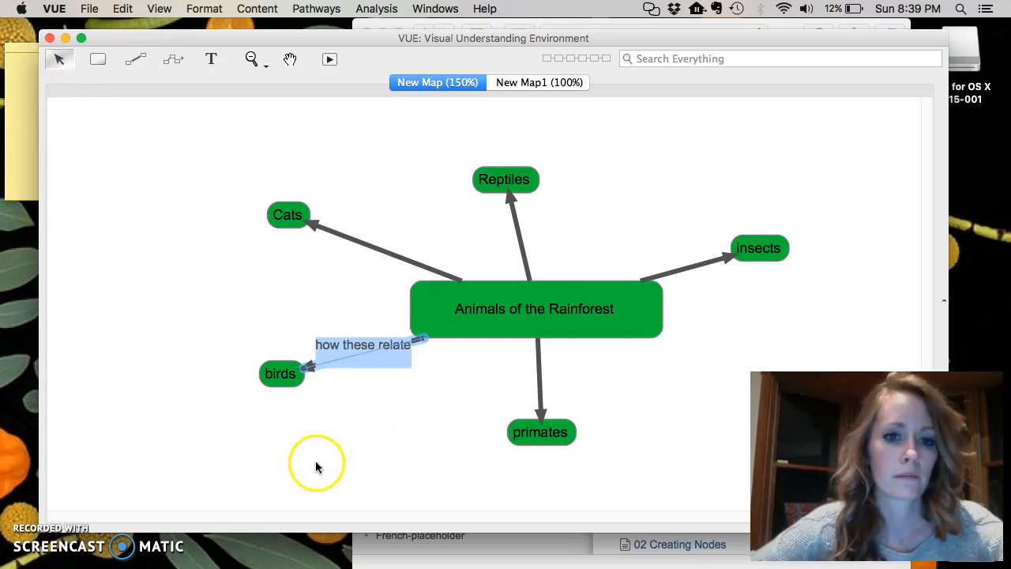
Move the birds node further down and to the left.
drag(281, 373, 155, 412)
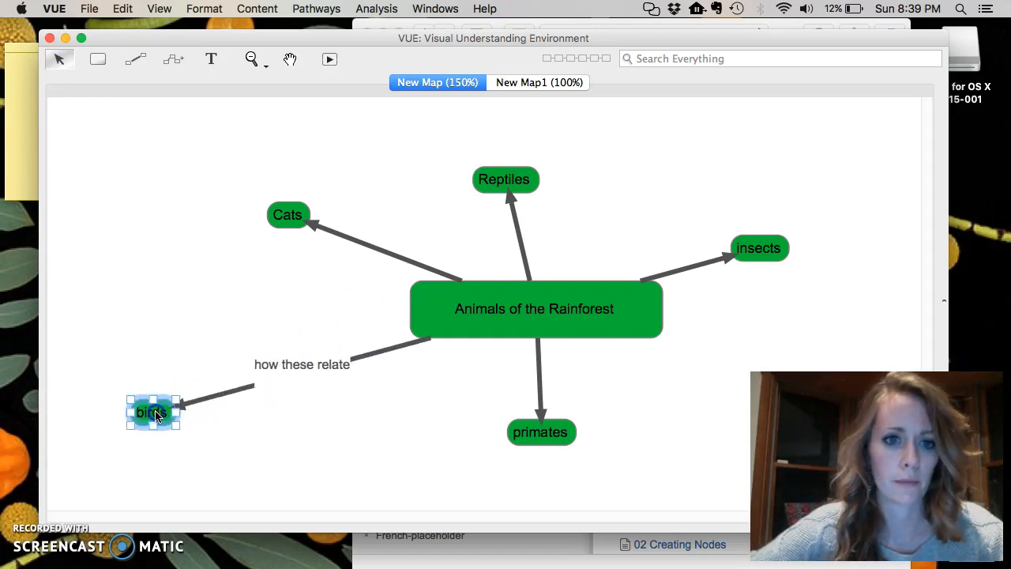
double_click(308, 368)
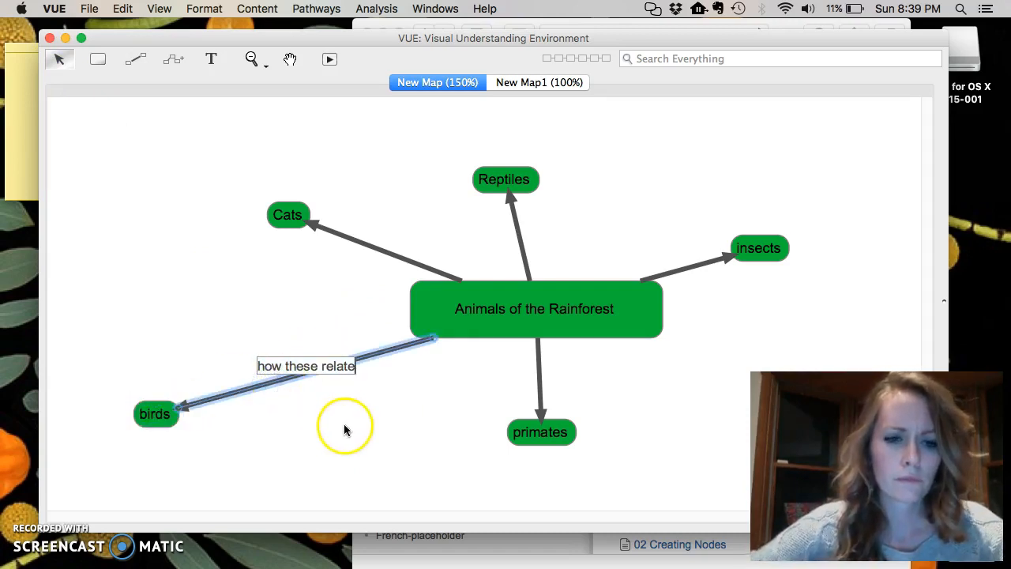
click(205, 281)
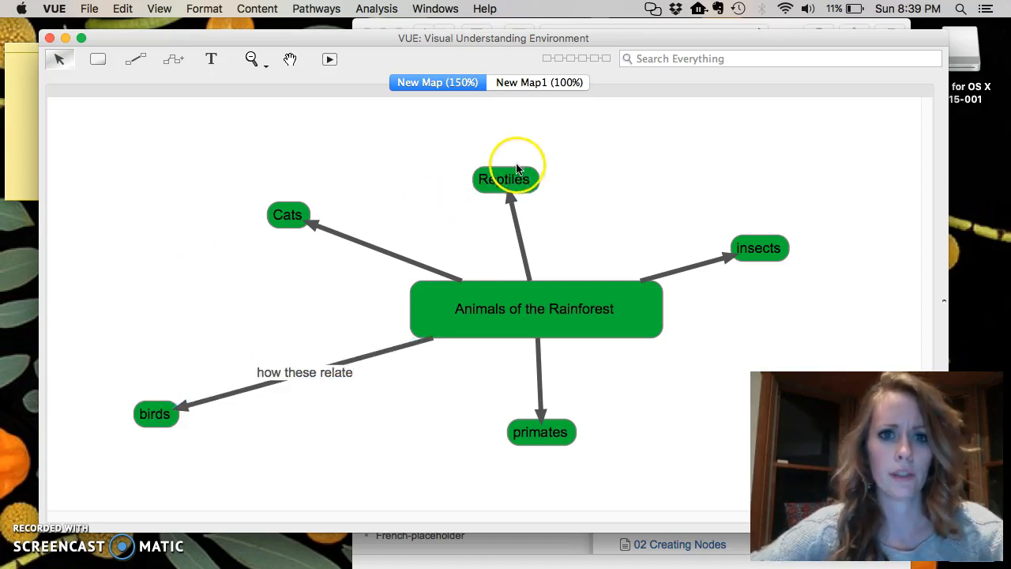
Move the Reptiles, insects and primates nodes further away from the central node.
drag(510, 175, 573, 143)
drag(779, 248, 858, 244)
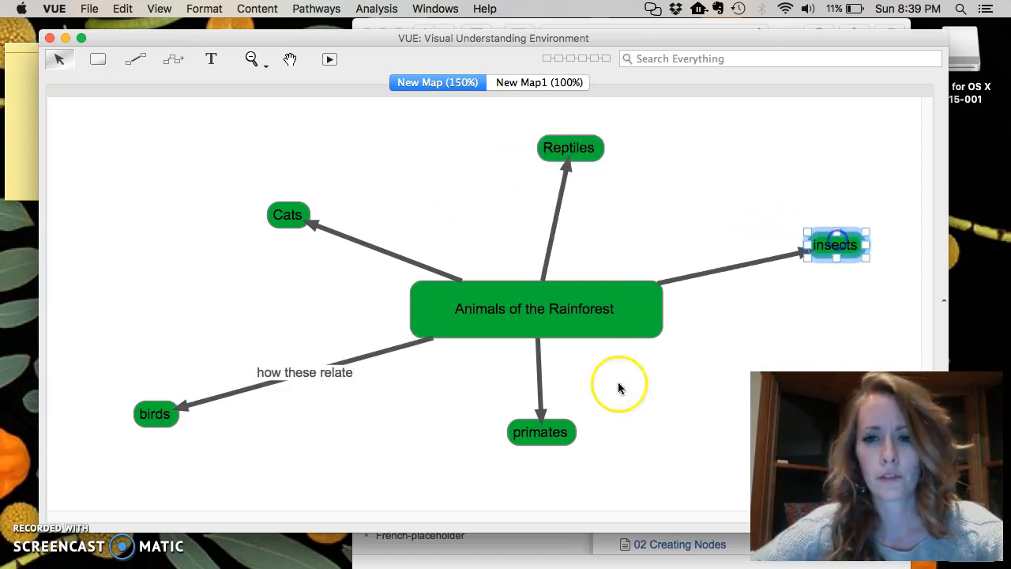
drag(551, 439, 591, 478)
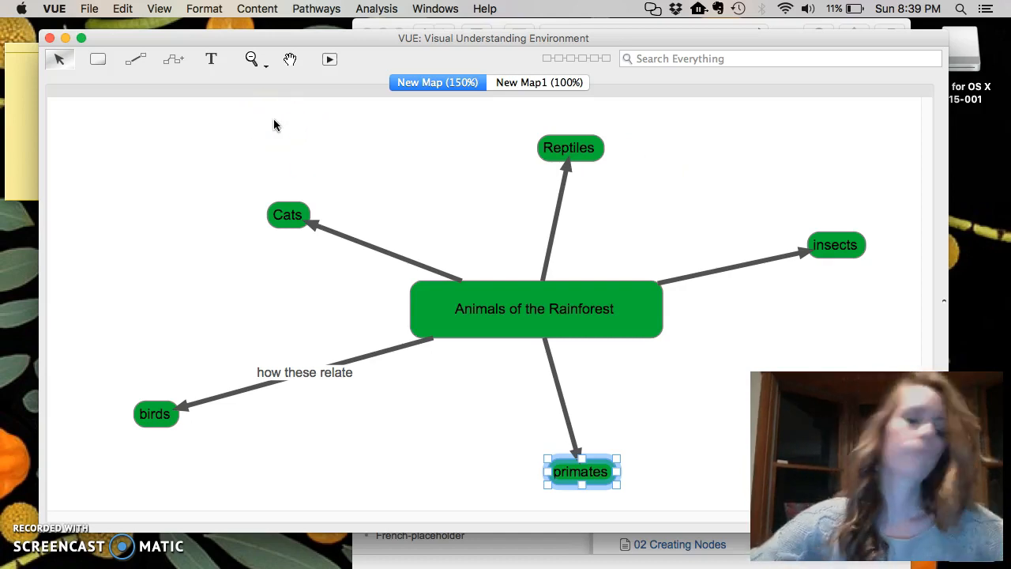
Open the Formatting Palette and give the central node a pale yellow fill and an orange line colour.
click(448, 8)
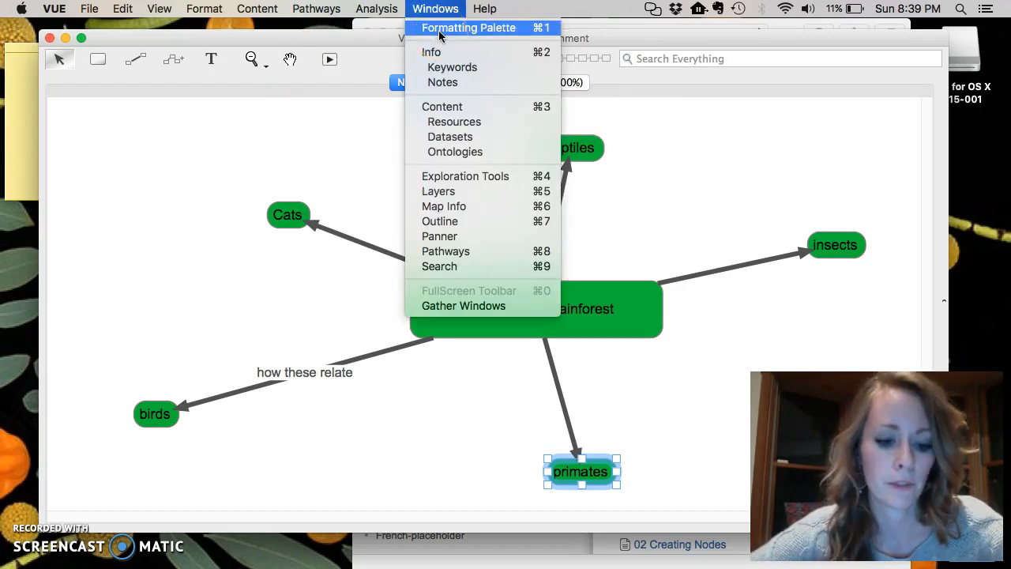
click(438, 30)
mouse_move(221, 140)
mouse_down()
mouse_move(465, 165)
mouse_move(327, 169)
mouse_move(218, 127)
mouse_up()
click(447, 316)
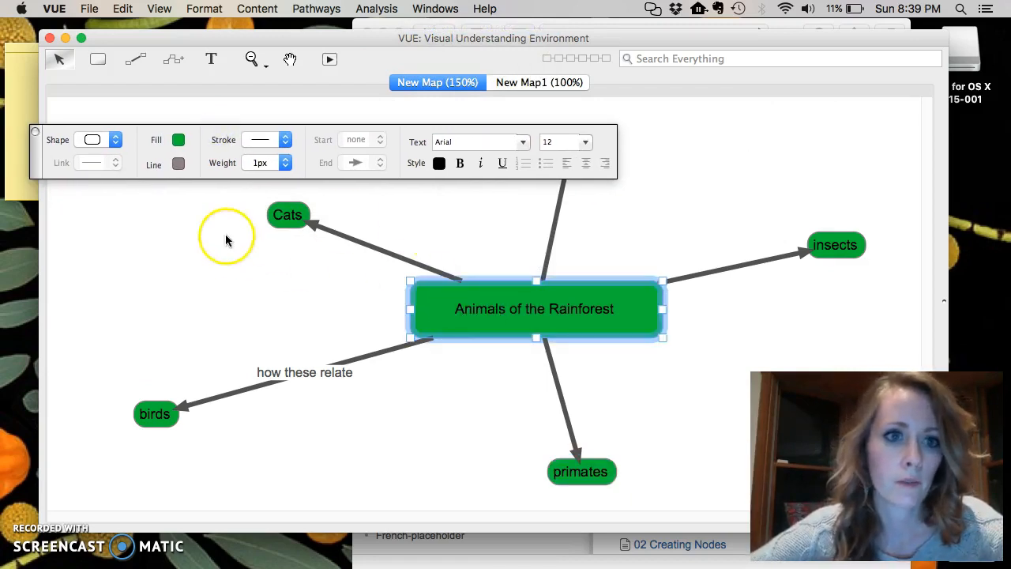
click(178, 139)
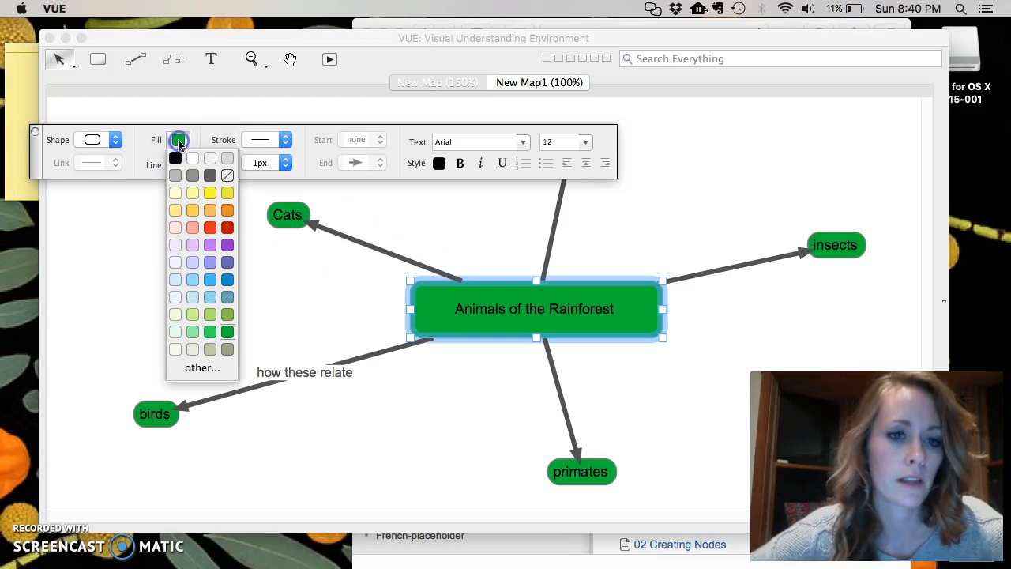
click(193, 193)
click(179, 164)
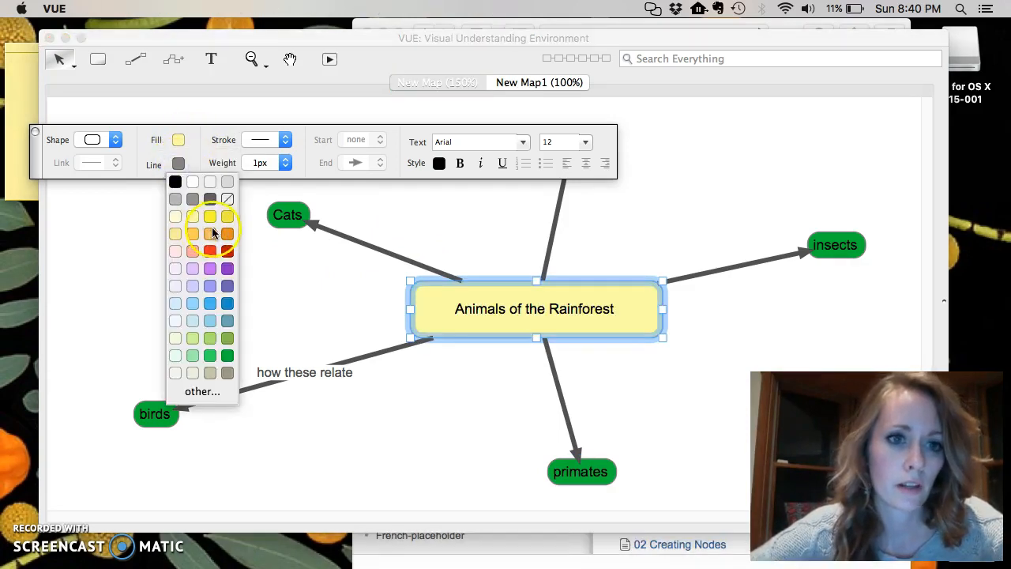
click(211, 233)
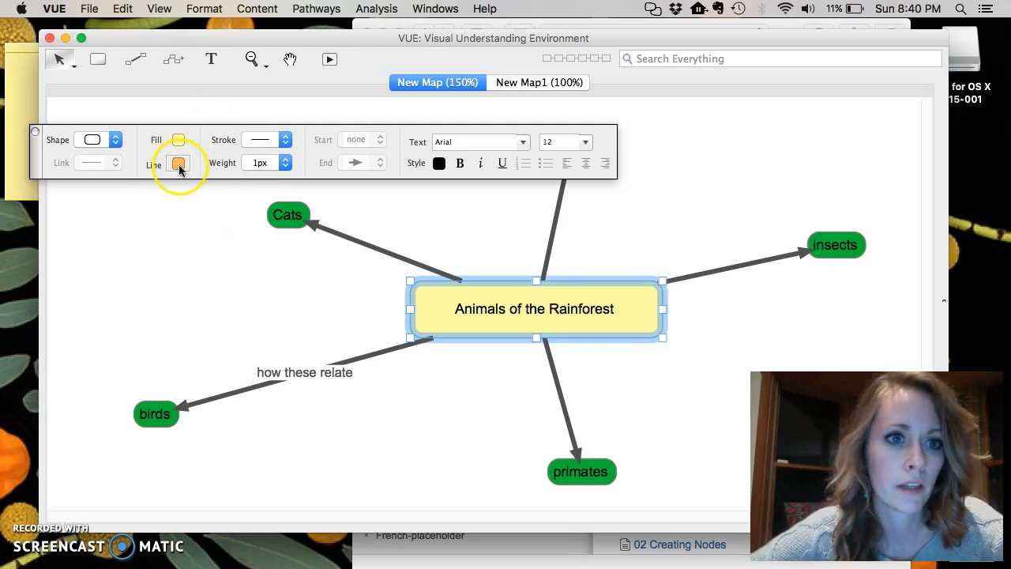
Change the central node's shape to a diamond.
click(115, 140)
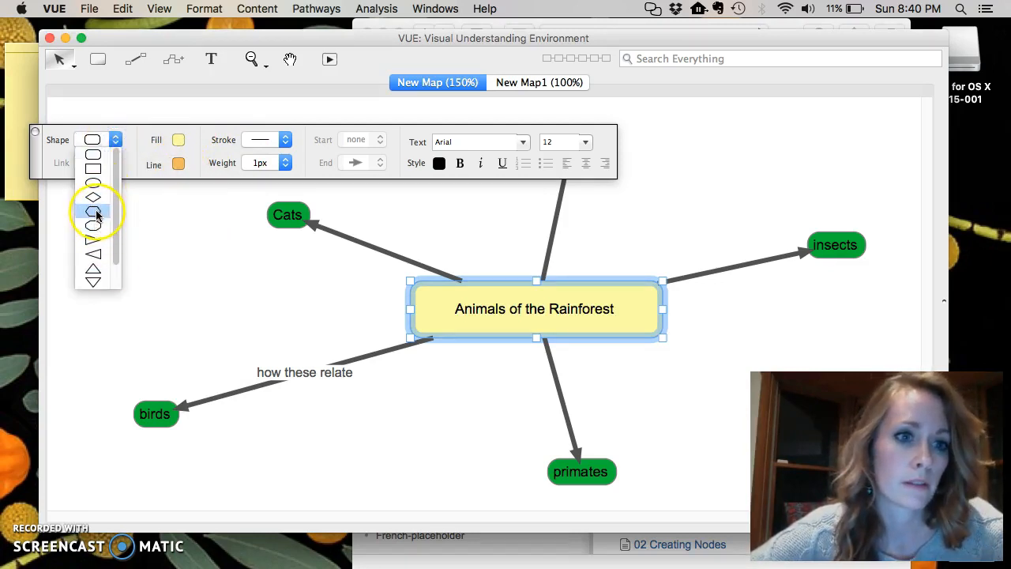
click(94, 199)
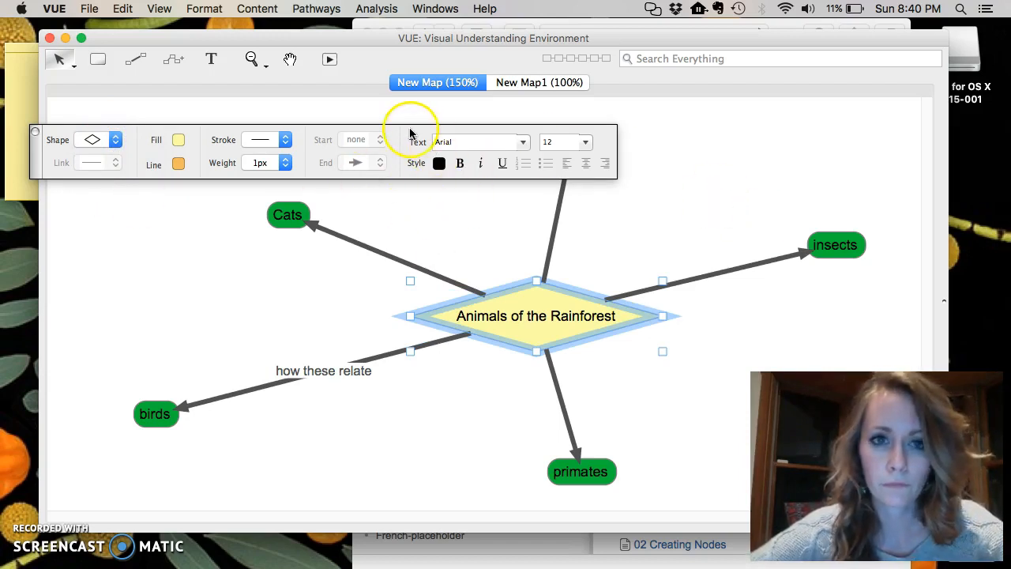
Set the line weight of the link between the central node and Cats to 2px.
drag(409, 134, 634, 120)
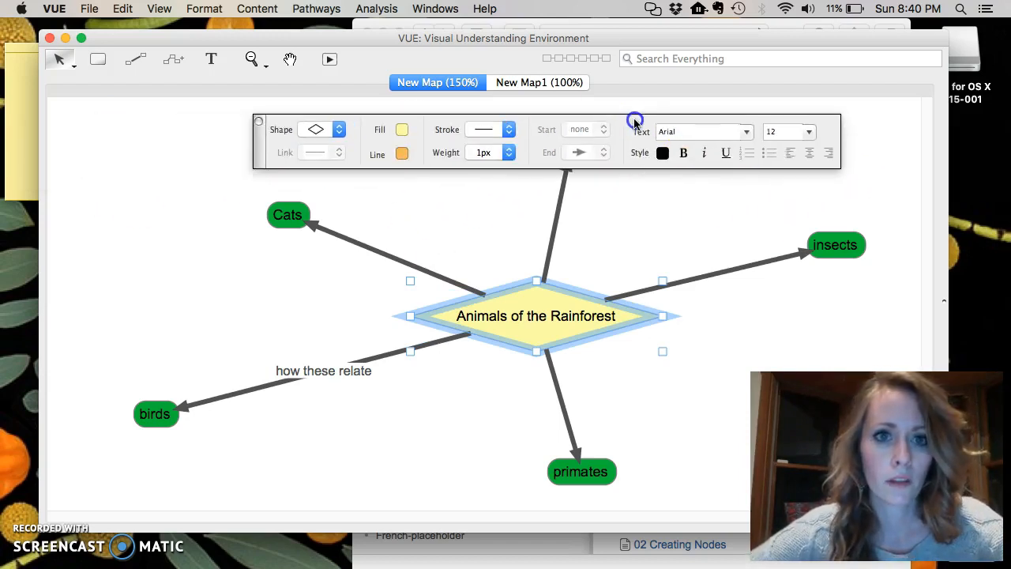
click(400, 263)
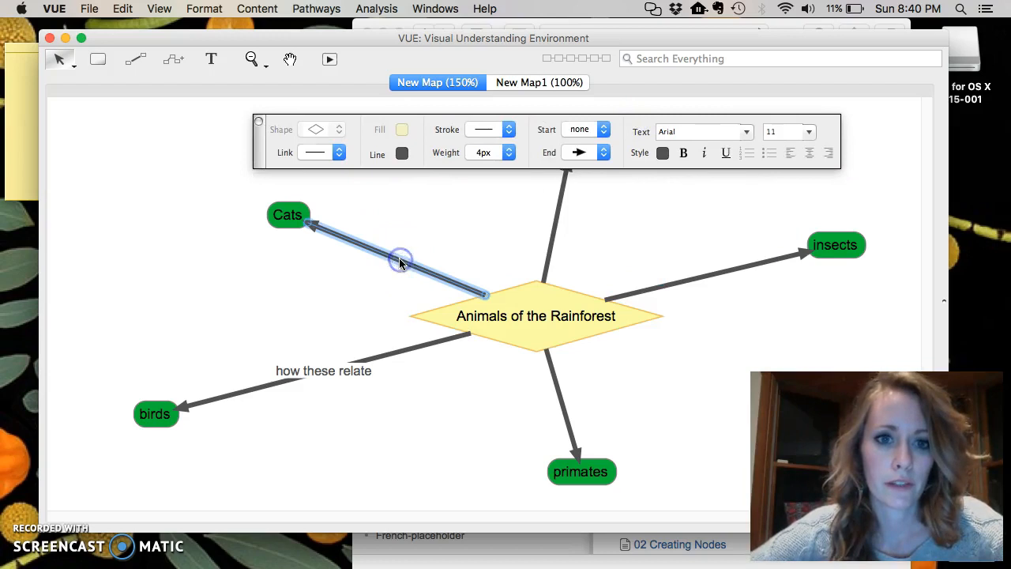
click(484, 154)
click(485, 167)
click(486, 153)
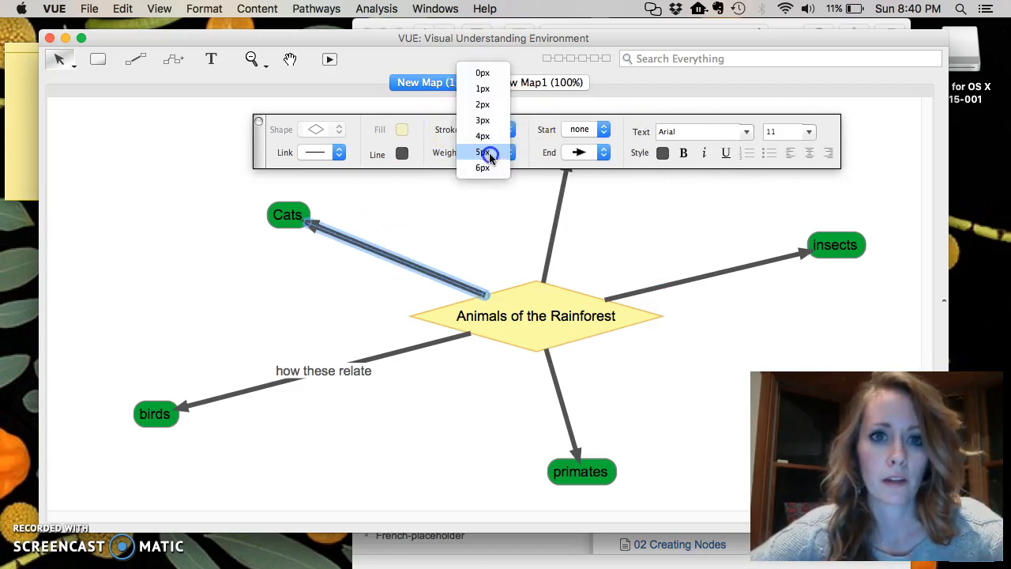
click(484, 105)
click(478, 128)
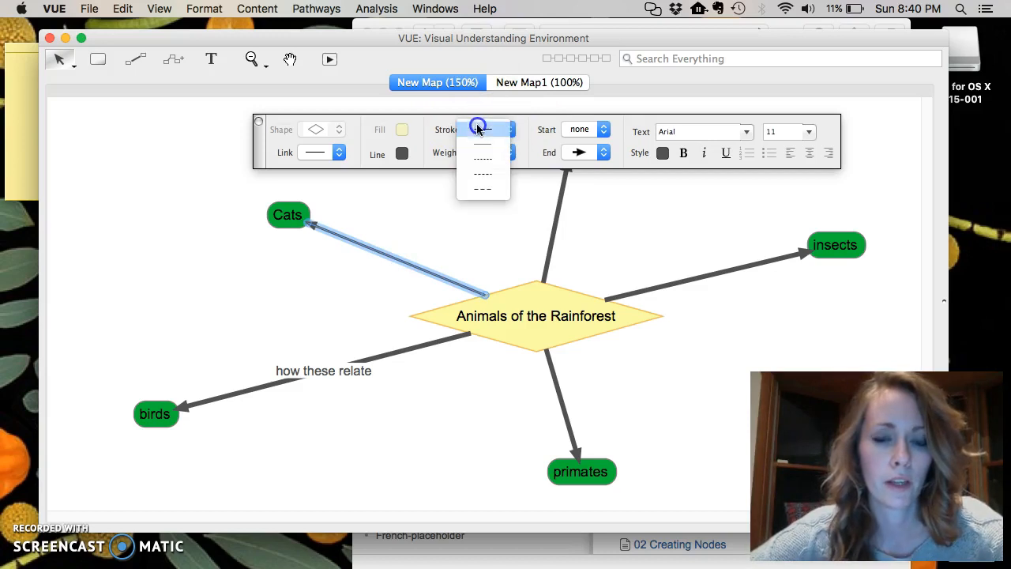
click(492, 158)
click(488, 130)
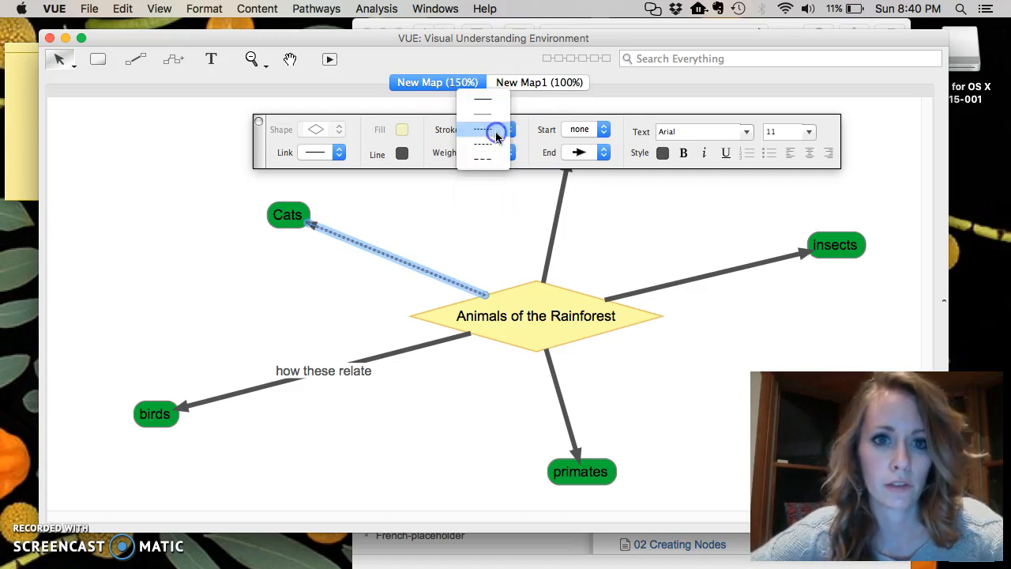
click(491, 163)
click(482, 129)
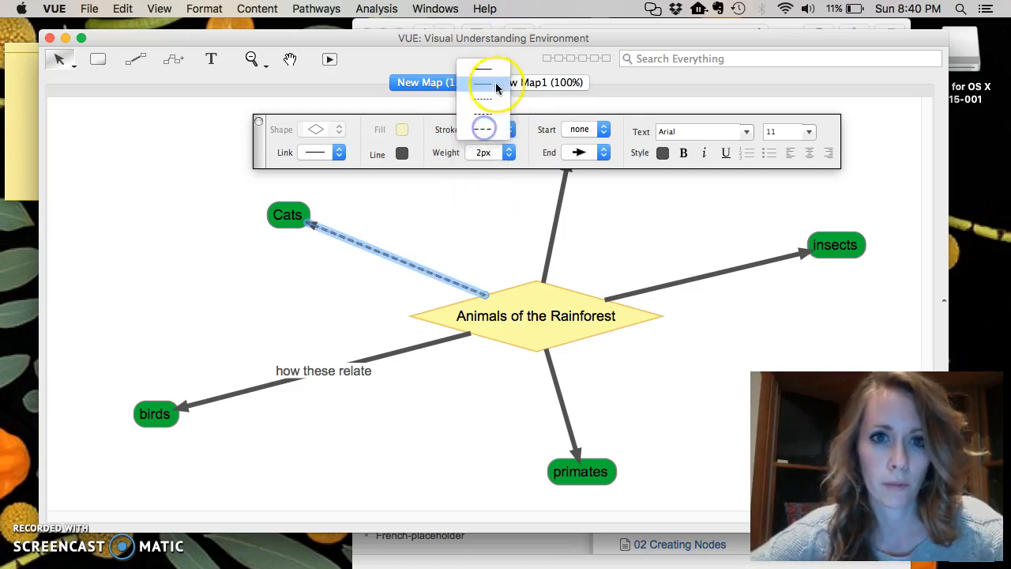
click(490, 72)
Set both the start and end arrowheads of the Cats link to none.
click(573, 129)
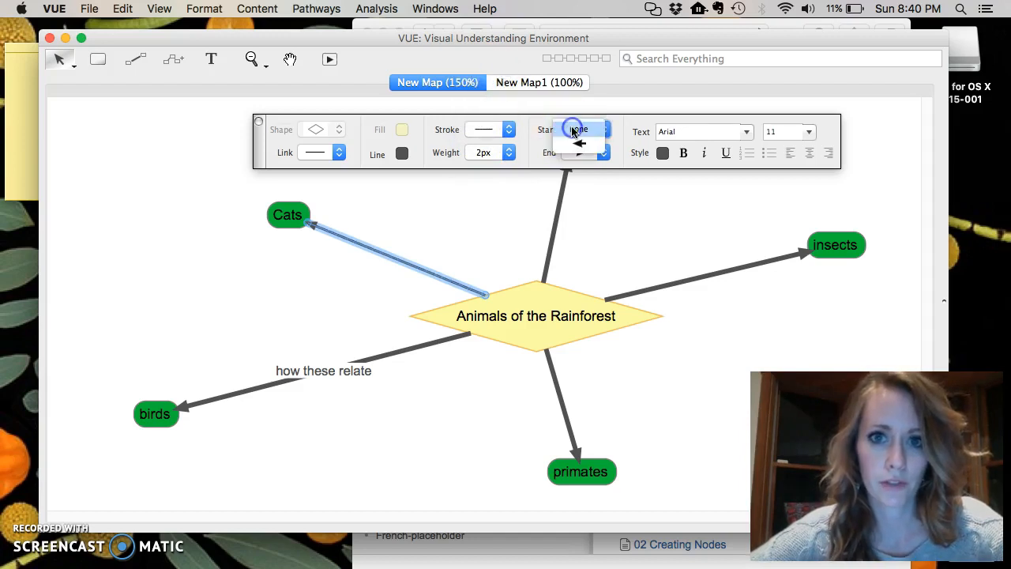
click(575, 143)
click(581, 131)
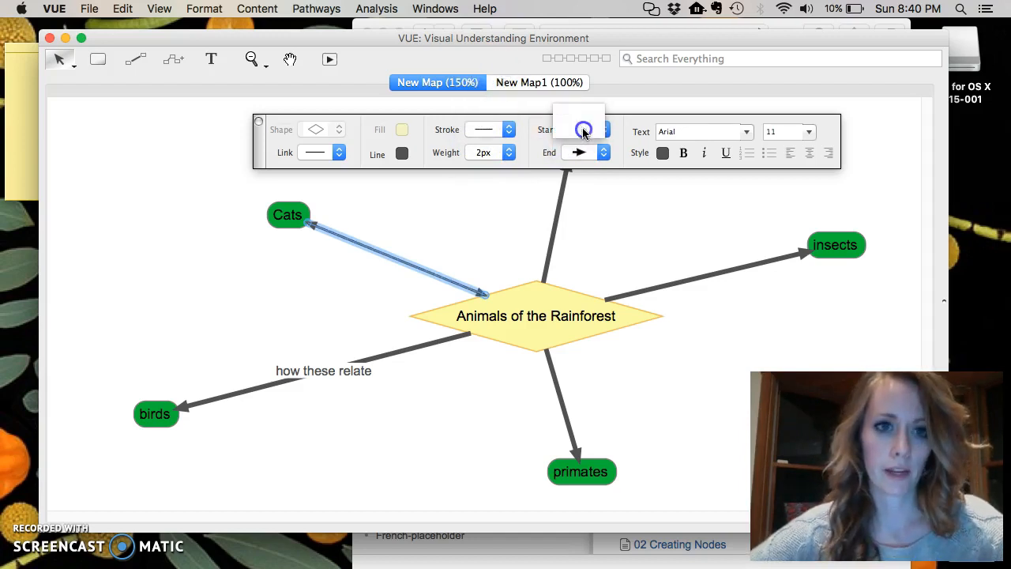
click(581, 114)
click(578, 152)
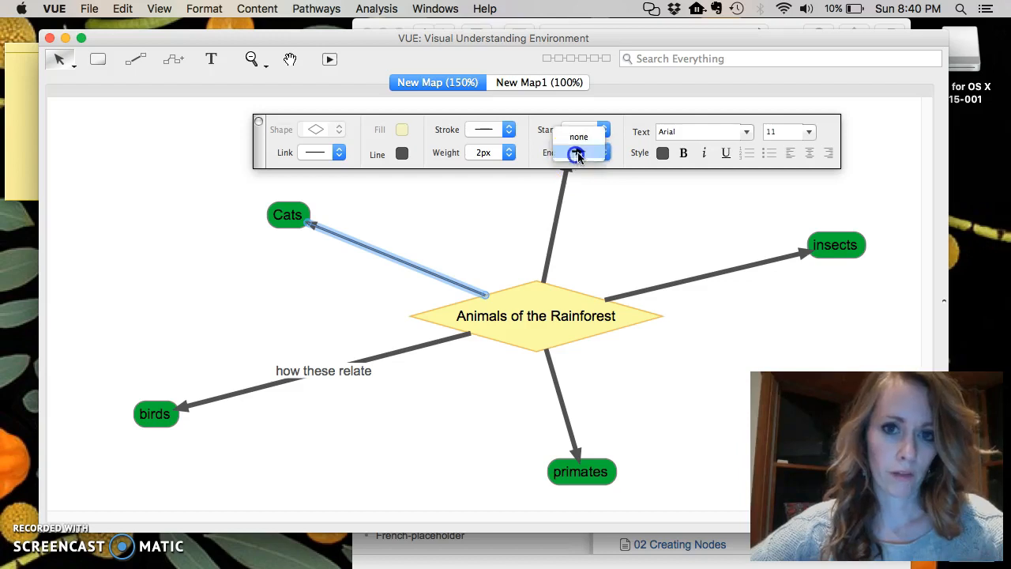
click(578, 136)
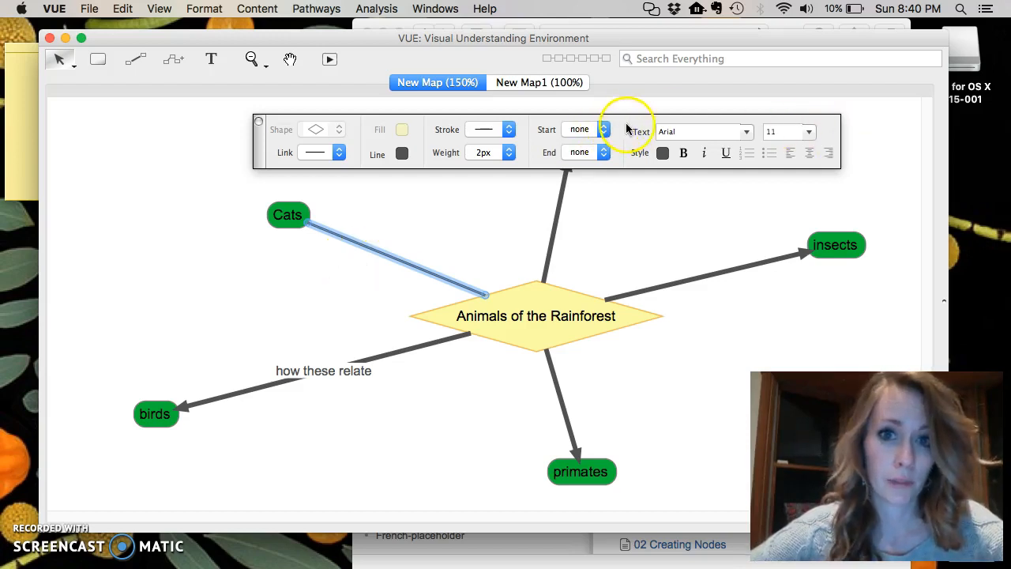
Select the Cats and birds nodes together and give them a red fill.
drag(635, 122, 447, 127)
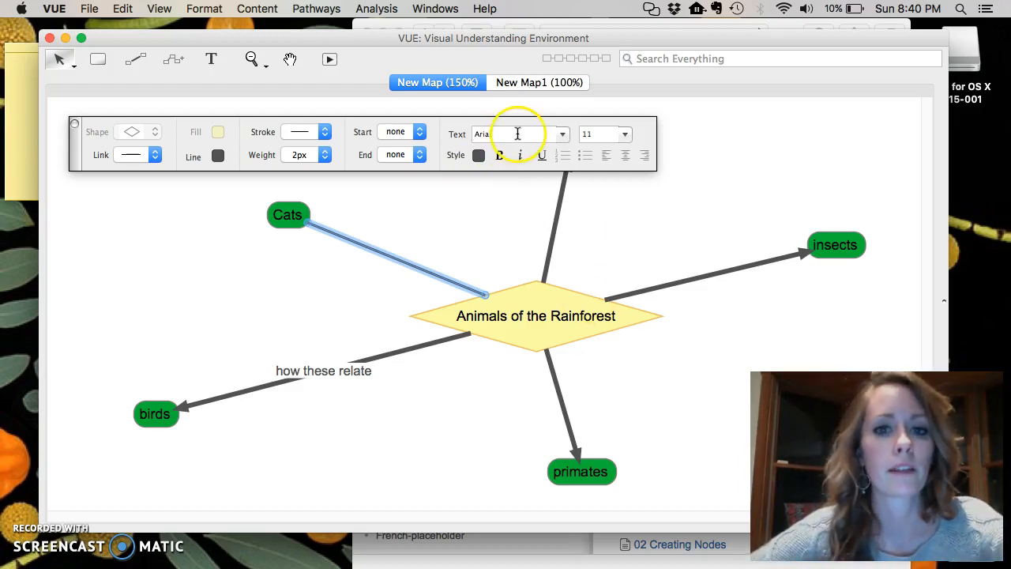
drag(190, 123, 234, 116)
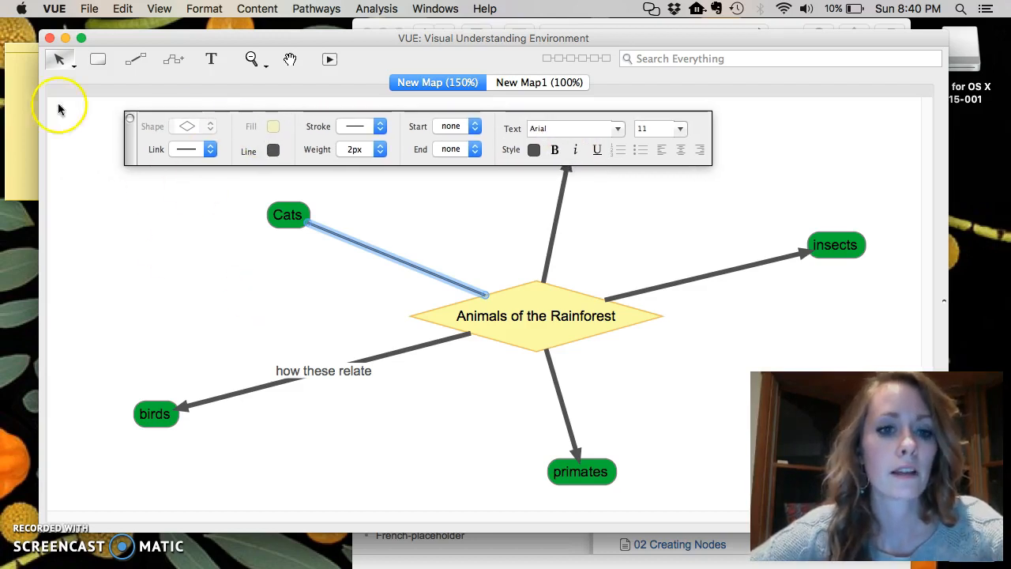
click(67, 67)
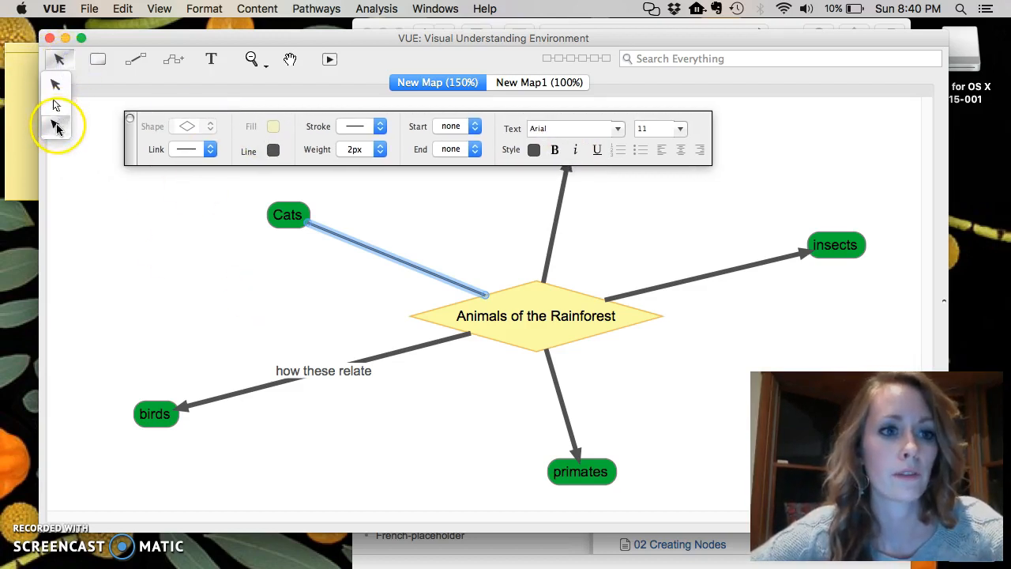
click(58, 125)
drag(111, 174, 325, 449)
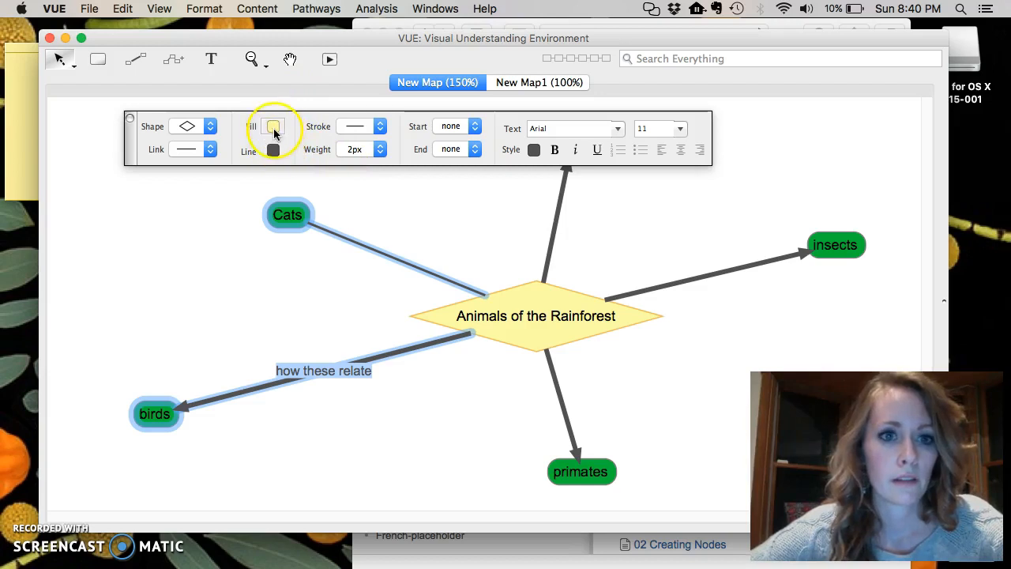
click(71, 67)
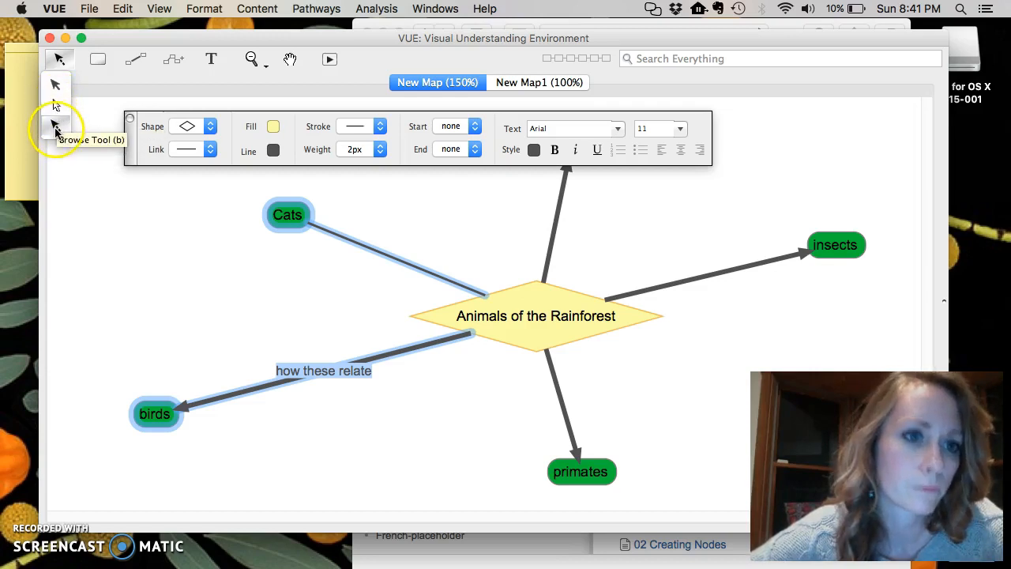
click(55, 130)
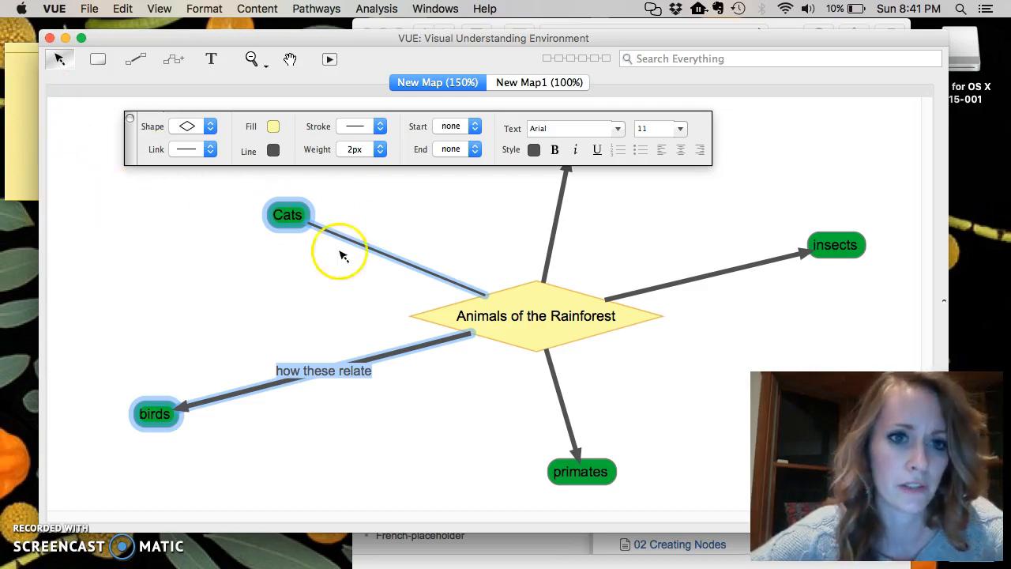
drag(119, 189, 404, 471)
click(272, 128)
click(308, 214)
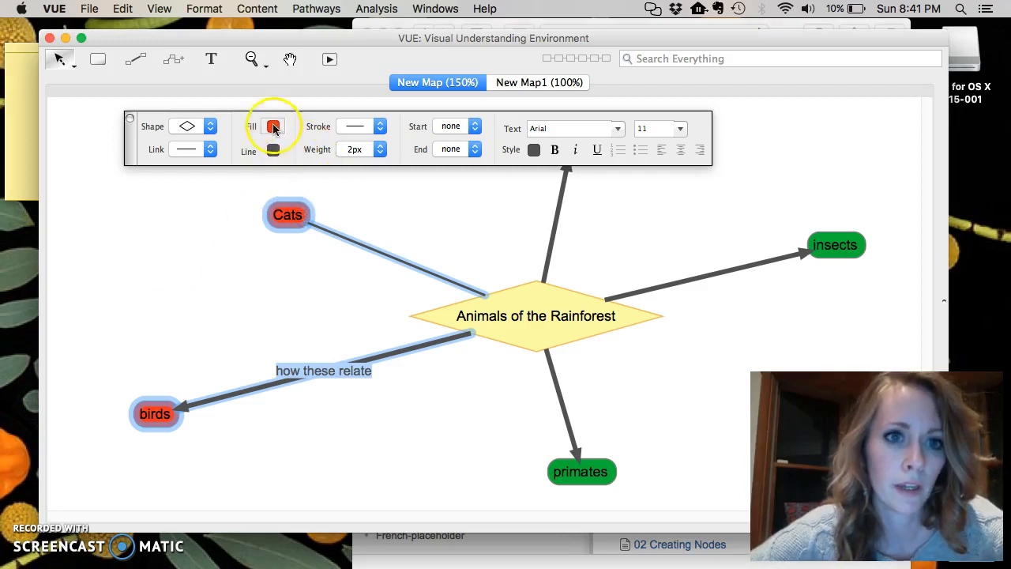
Change the Cats and birds nodes' shape to an octagon and deselect them.
click(189, 126)
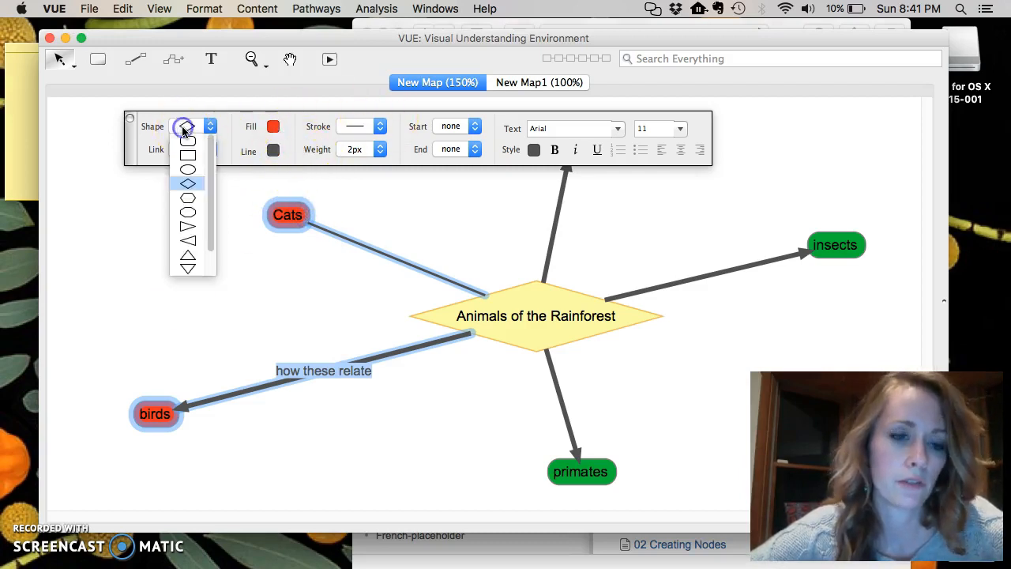
click(198, 214)
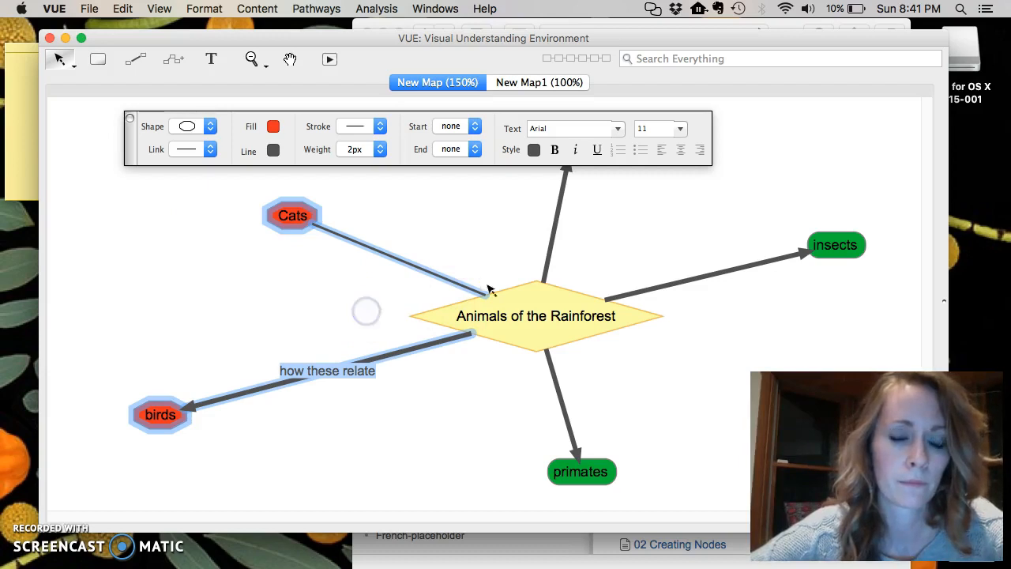
click(721, 365)
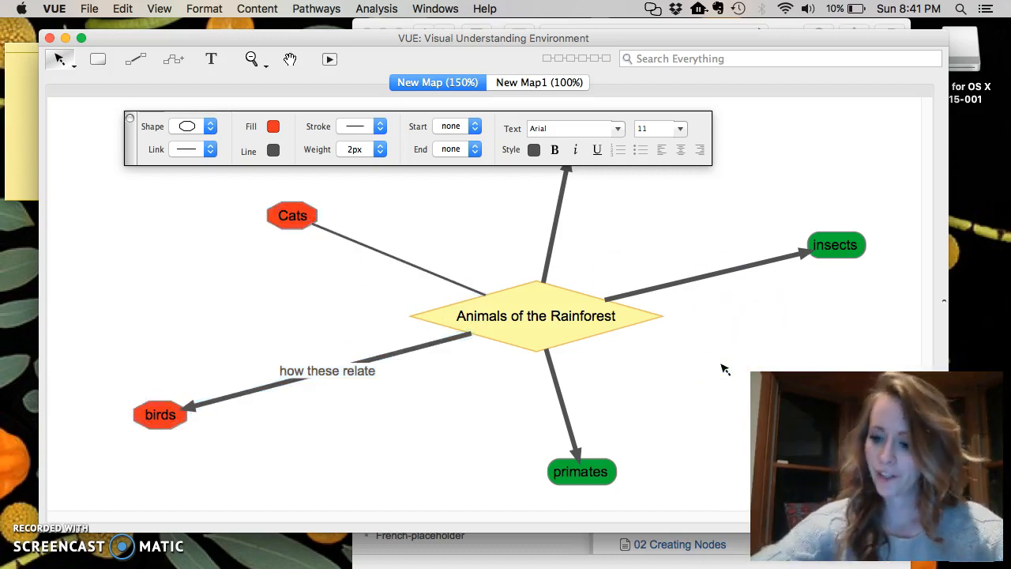